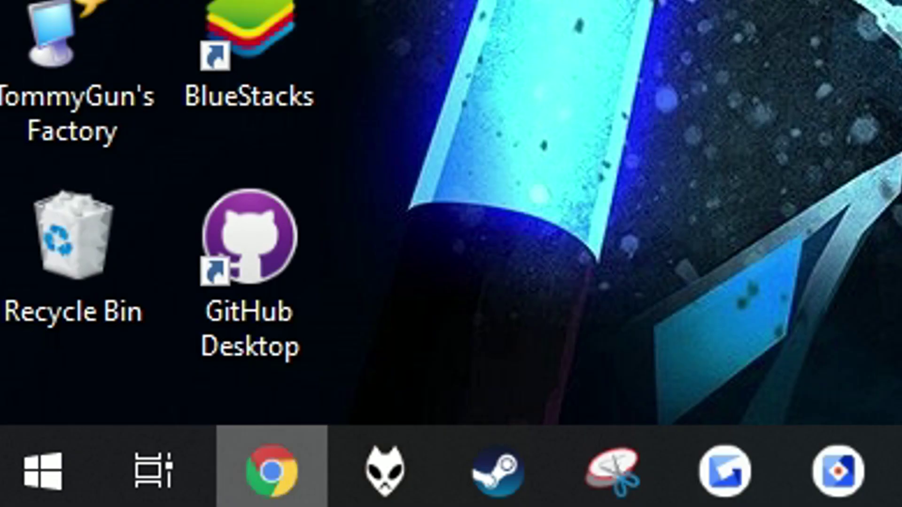
# Step: Open the Steam console through the browser address steam://nav/console and enter the download_depot command
pyautogui.rightClick(271, 469)
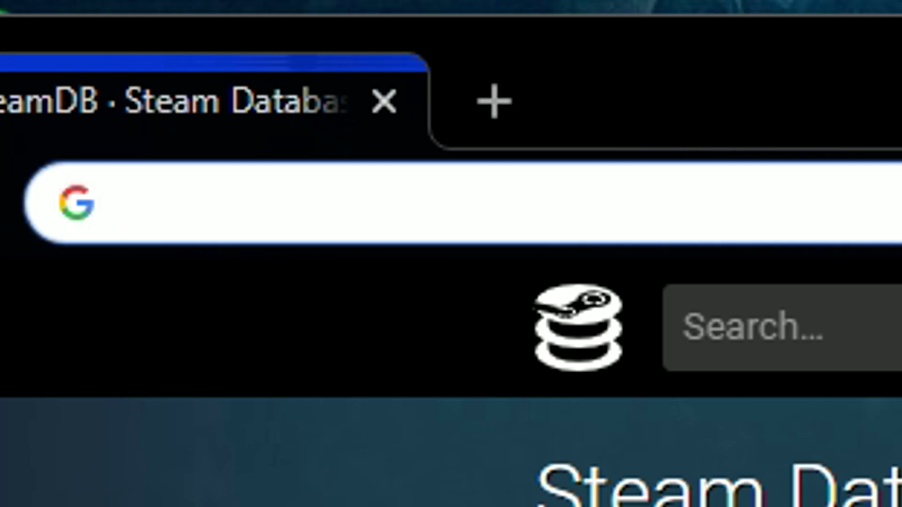
pyautogui.write('steam:')
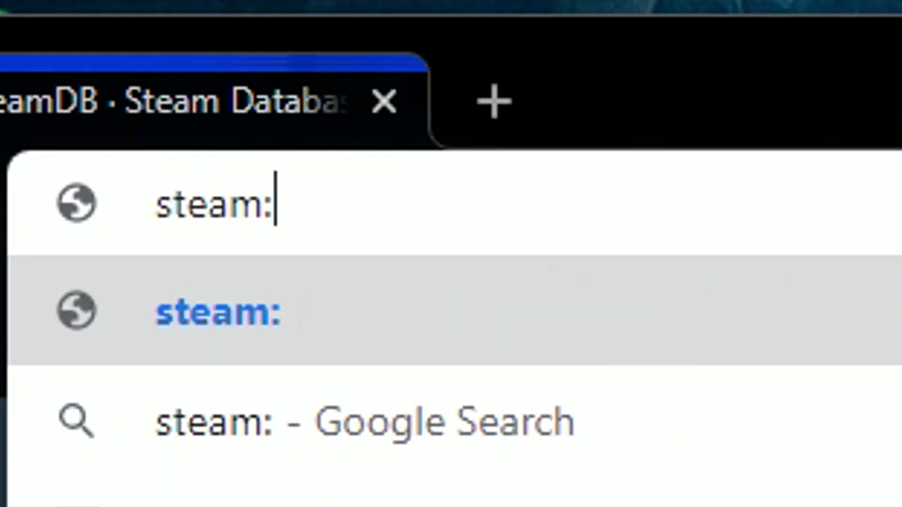
pyautogui.write('//nav/')
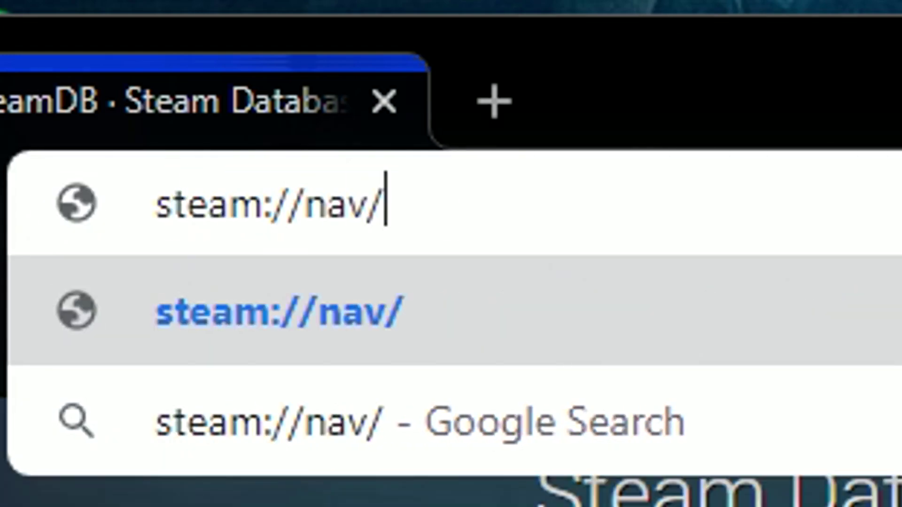
pyautogui.write('console')
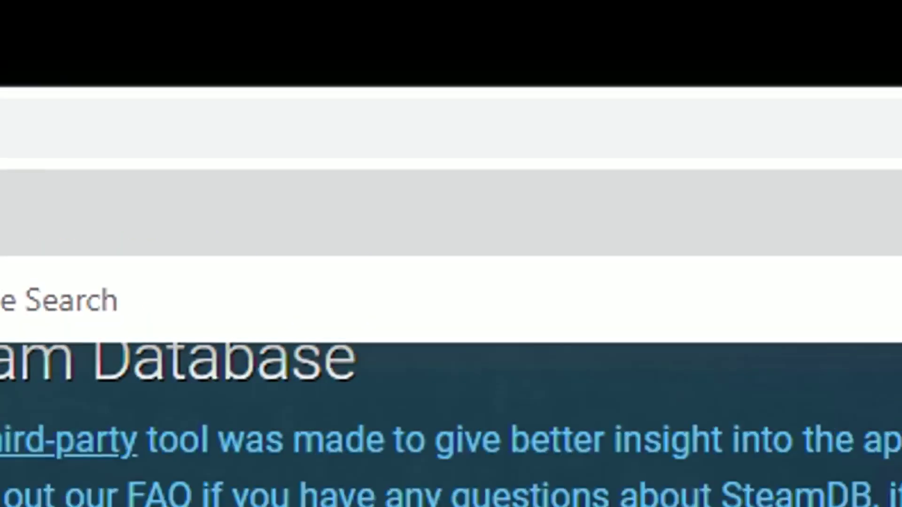
pyautogui.press('Return')
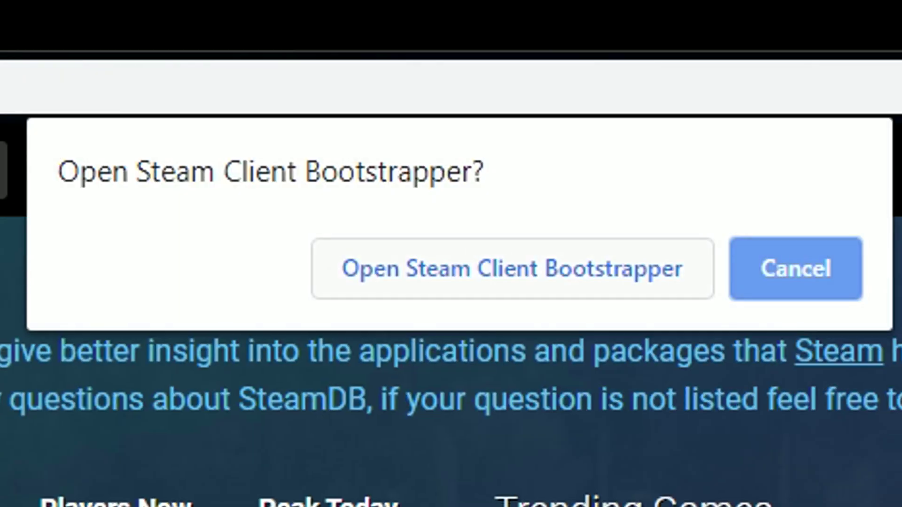
pyautogui.click(558, 283)
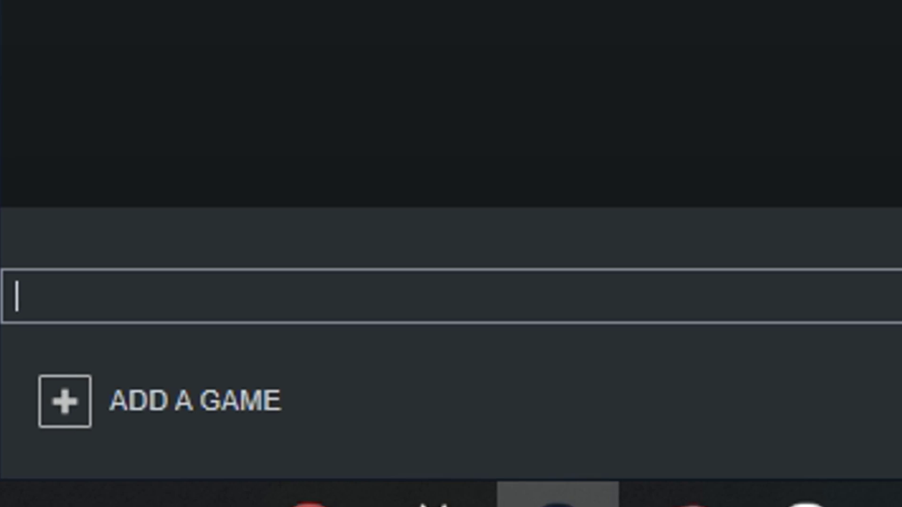
pyautogui.write('download')
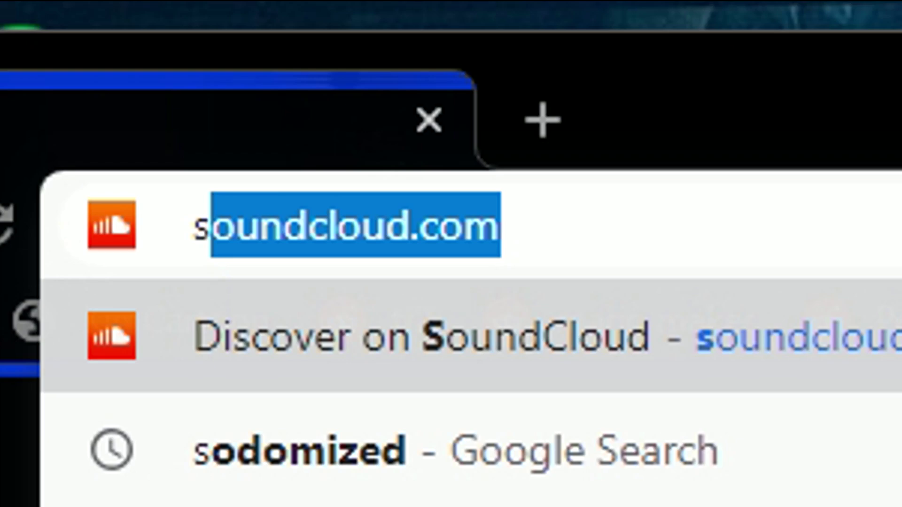
# Step: Go to steamdb.info in the browser and search for Deep Rock Galactic
pyautogui.write('teamdb.info')
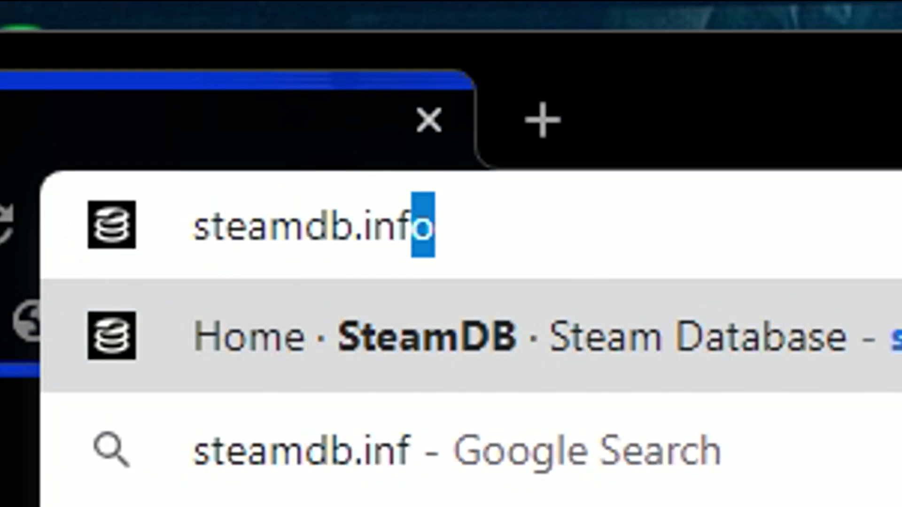
pyautogui.press('Return')
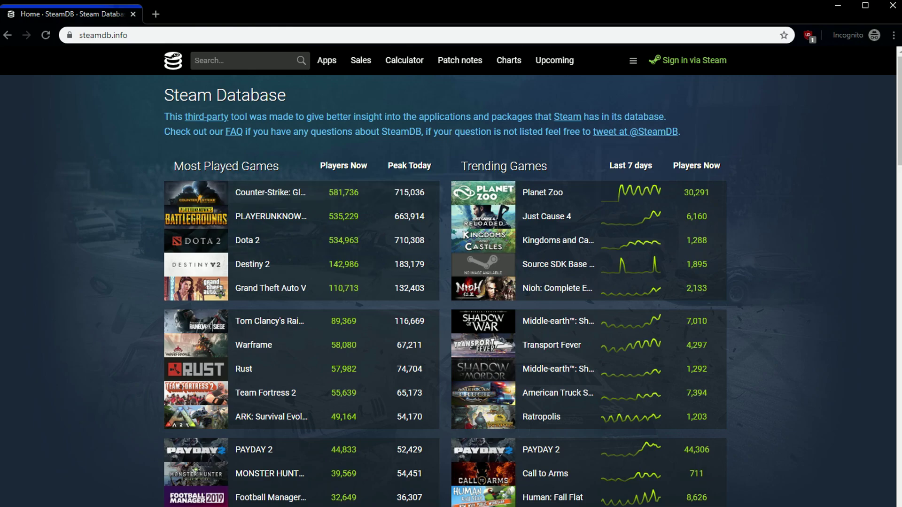
pyautogui.click(242, 60)
pyautogui.write('Deep Rock G')
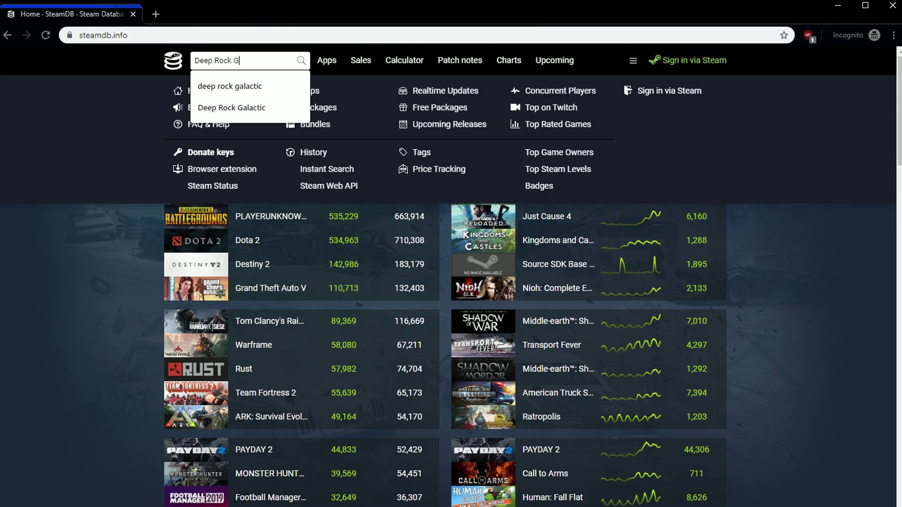
pyautogui.write('alactic')
pyautogui.press('Return')
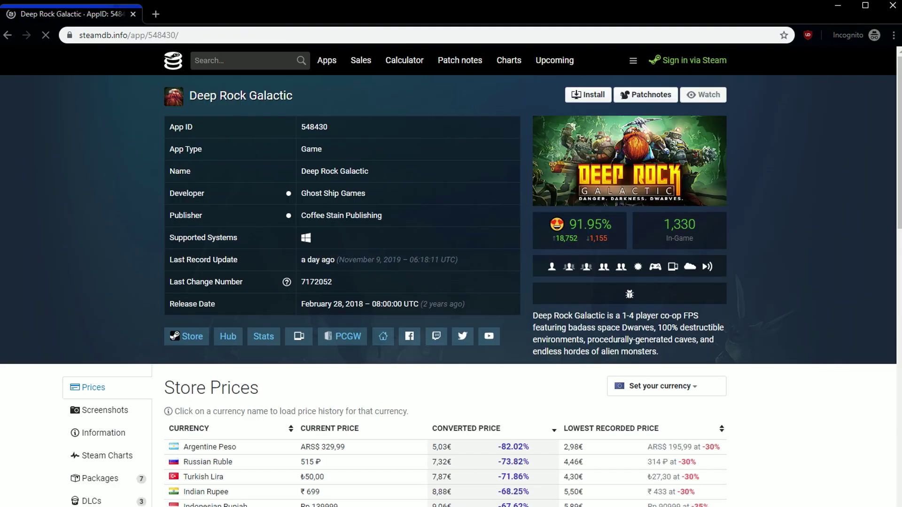
# Step: In the Steam console, enter download_depot followed by the game's app ID 548430 and its content depot ID 548431, copied from SteamDB
pyautogui.moveTo(328, 127); pyautogui.dragTo(301, 126)
pyautogui.hotkey('ctrl', 'c')
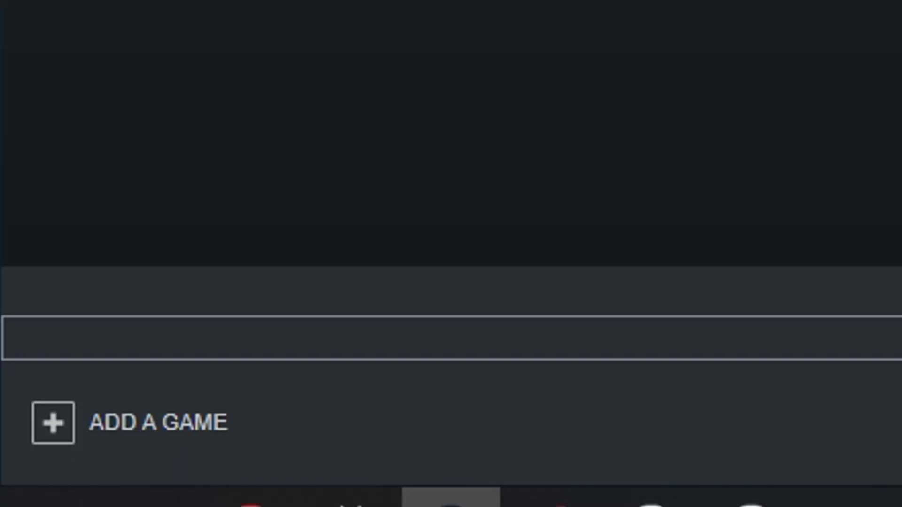
pyautogui.write('download_depot')
pyautogui.hotkey('ctrl', 'v')
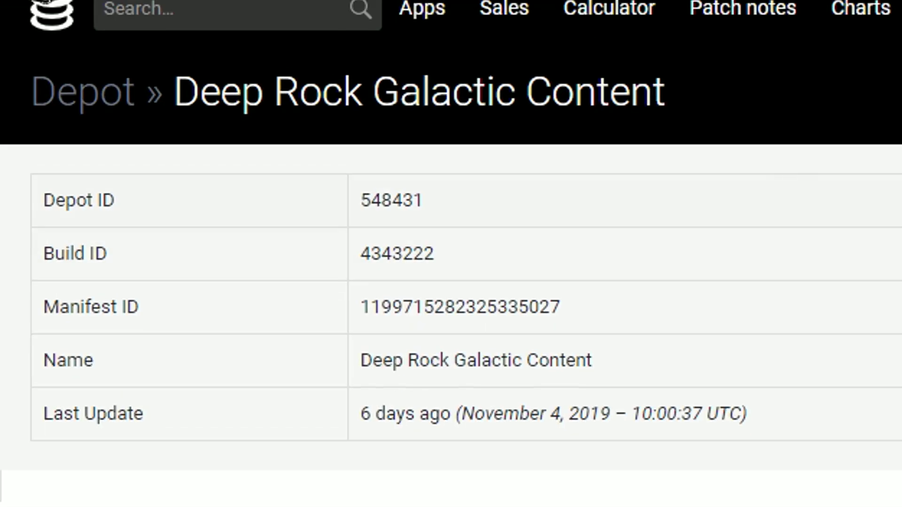
pyautogui.doubleClick(399, 34)
pyautogui.hotkey('ctrl', 'c')
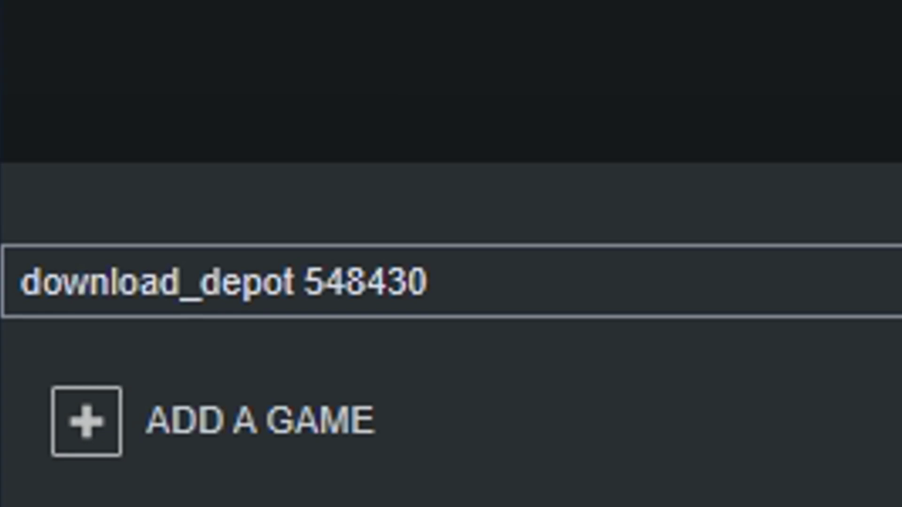
pyautogui.hotkey('ctrl', 'v')
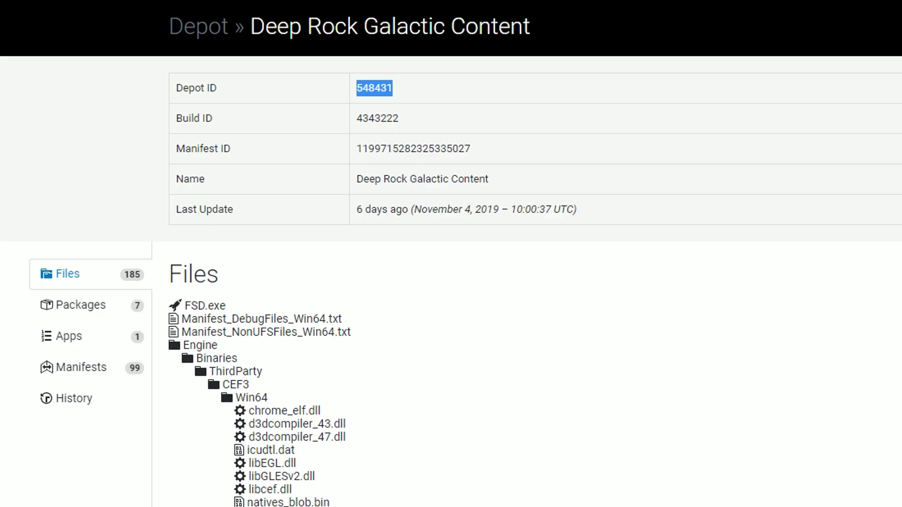
# Step: Show the manifests of the Deep Rock Galactic Content depot on SteamDB and look through their dates
pyautogui.click(81, 367)
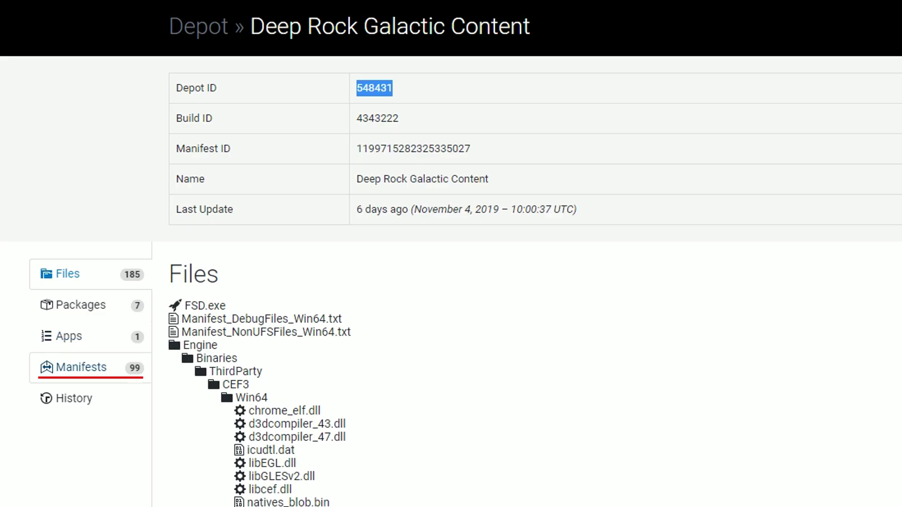
pyautogui.scroll(-20, 535, 340)
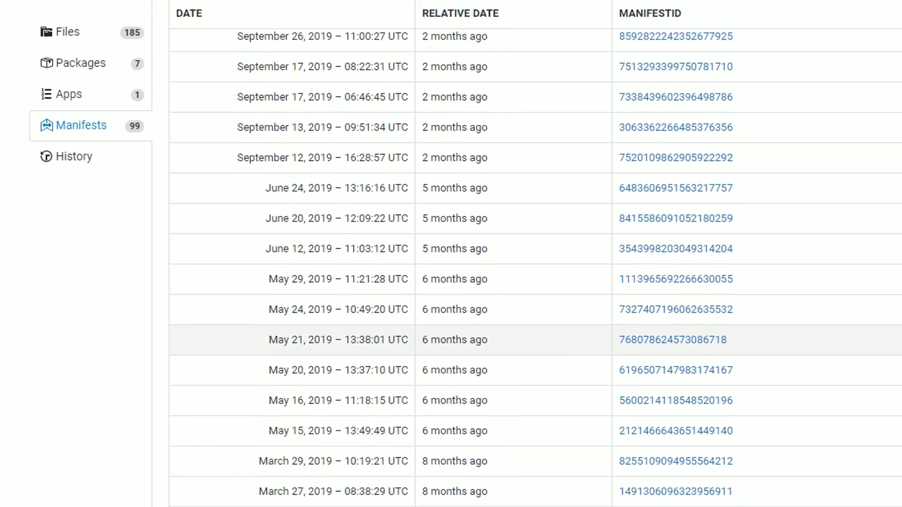
pyautogui.scroll(-15, 536, 268)
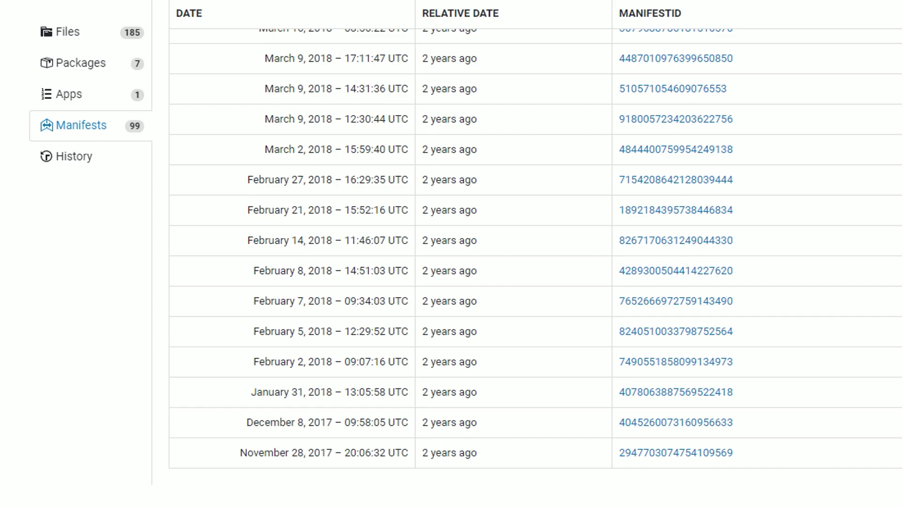
pyautogui.scroll(20, 535, 268)
pyautogui.scroll(20, 535, 267)
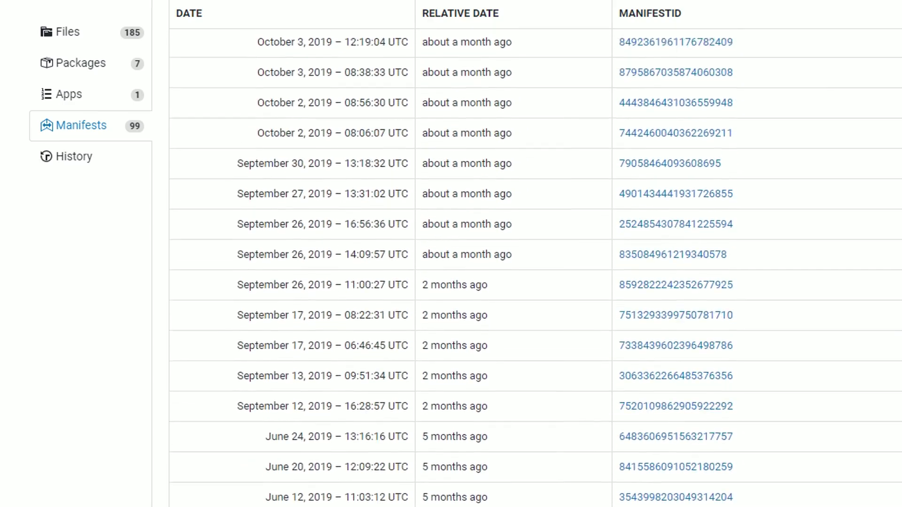
pyautogui.scroll(-12, 535, 267)
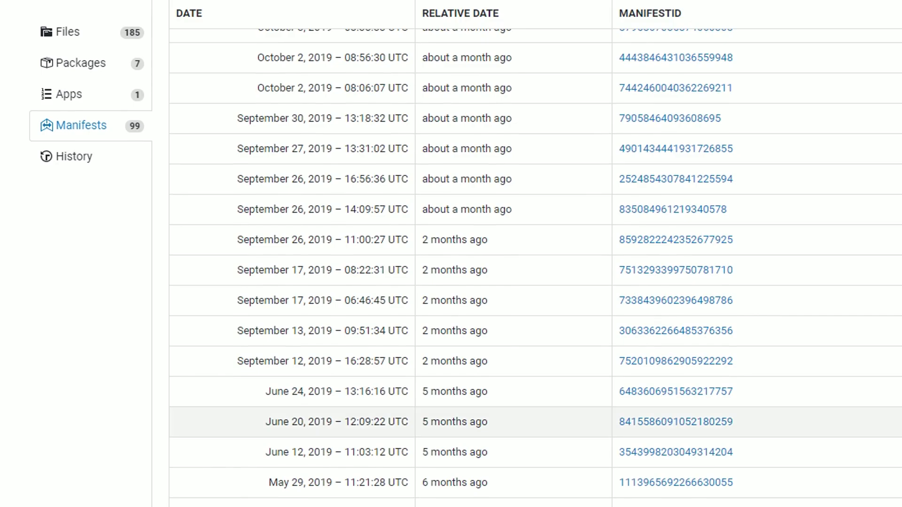
pyautogui.scroll(3, 536, 367)
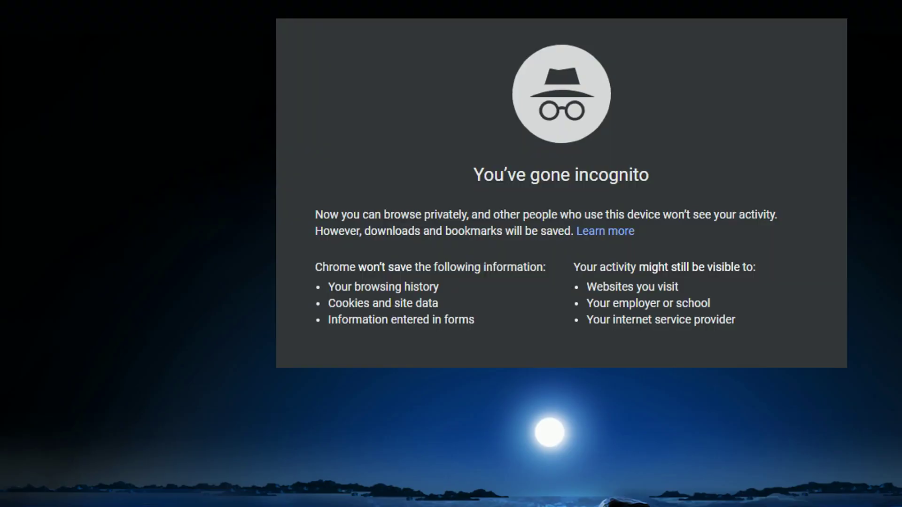
# Step: Open the official Deep Rock Galactic wiki in the browser and go to its Update History page
pyautogui.write('wiki')
pyautogui.press('Down')
pyautogui.press('Down')
pyautogui.press('Return')
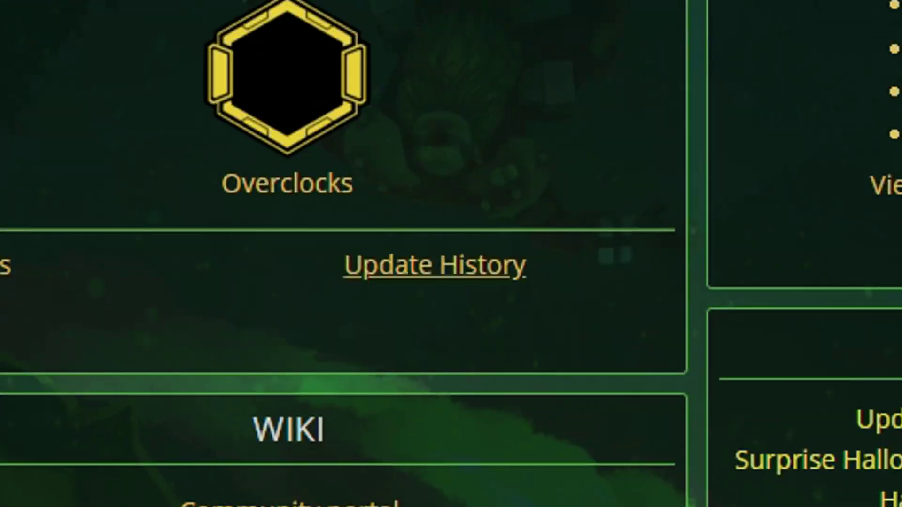
pyautogui.click(435, 265)
pyautogui.click(434, 265)
# Step: Open the page for Update 19: Guns! Lots of Guns! and highlight its release date
pyautogui.scroll(-3, 451, 282)
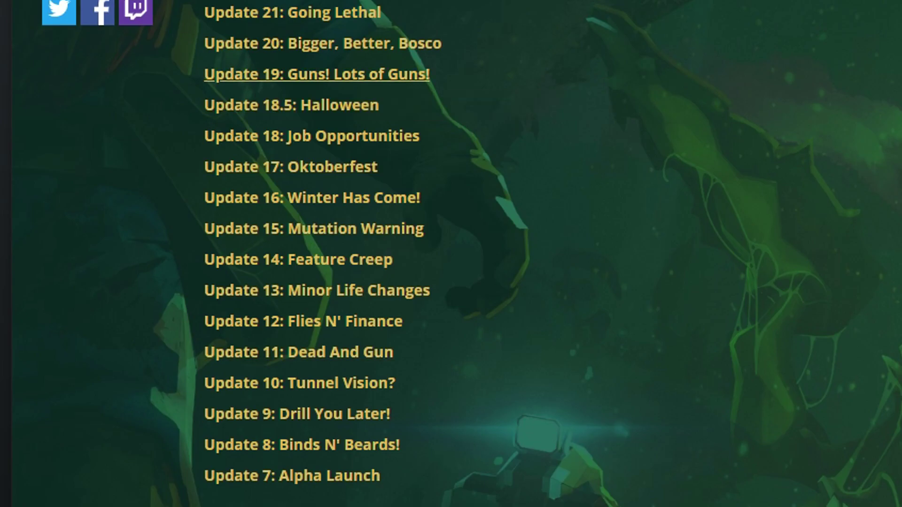
pyautogui.click(317, 75)
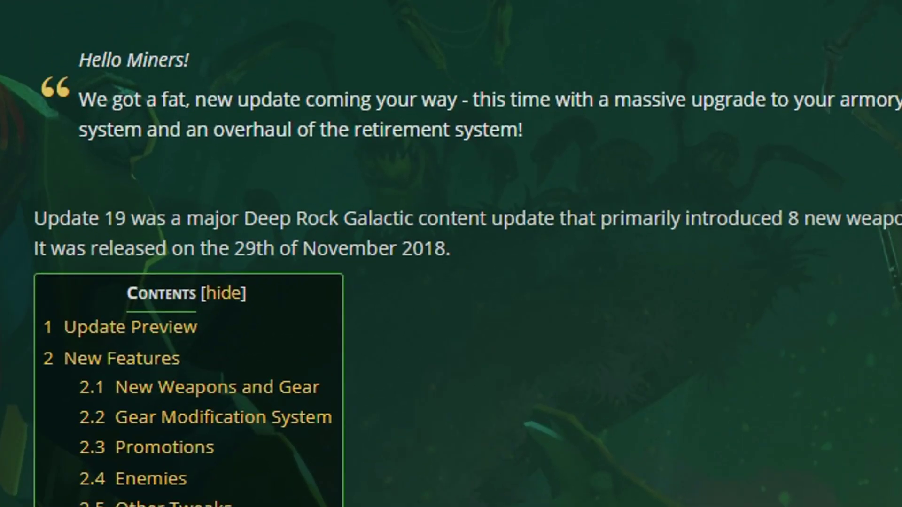
pyautogui.moveTo(234, 248); pyautogui.dragTo(445, 249)
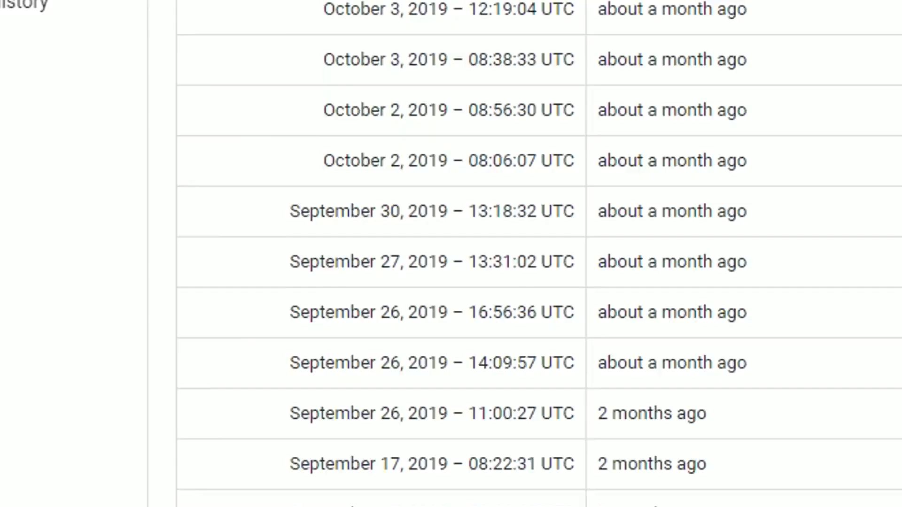
pyautogui.scroll(-15, 446, 253)
pyautogui.scroll(-1, 134, 410)
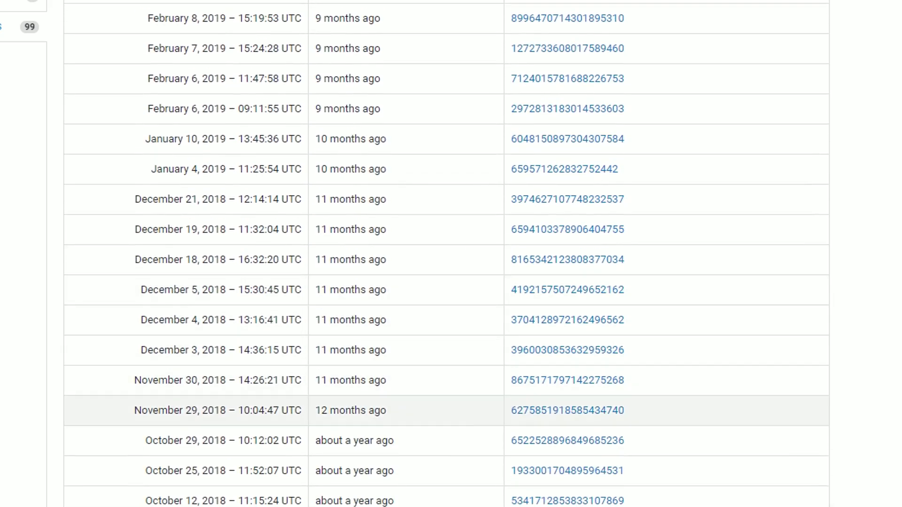
pyautogui.moveTo(134, 410); pyautogui.dragTo(295, 410)
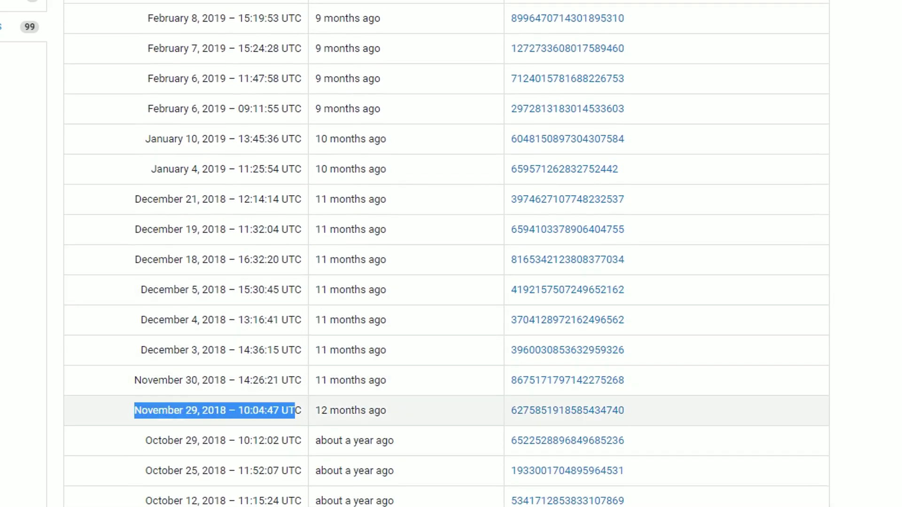
pyautogui.moveTo(625, 410); pyautogui.dragTo(510, 410)
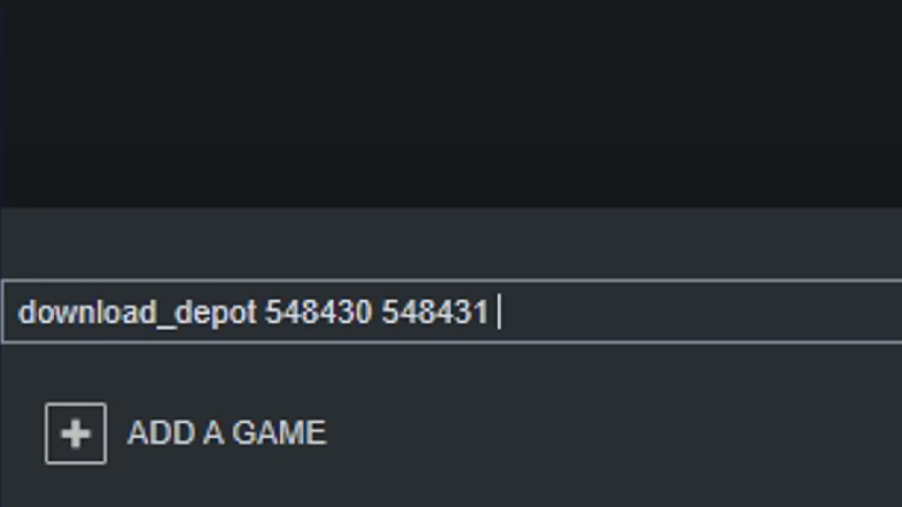
pyautogui.hotkey('ctrl', 'v')
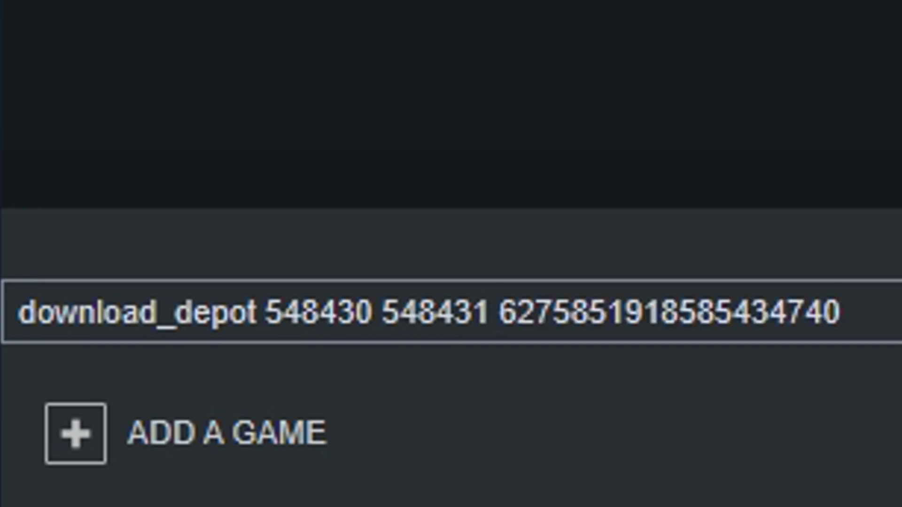
pyautogui.press('Return')
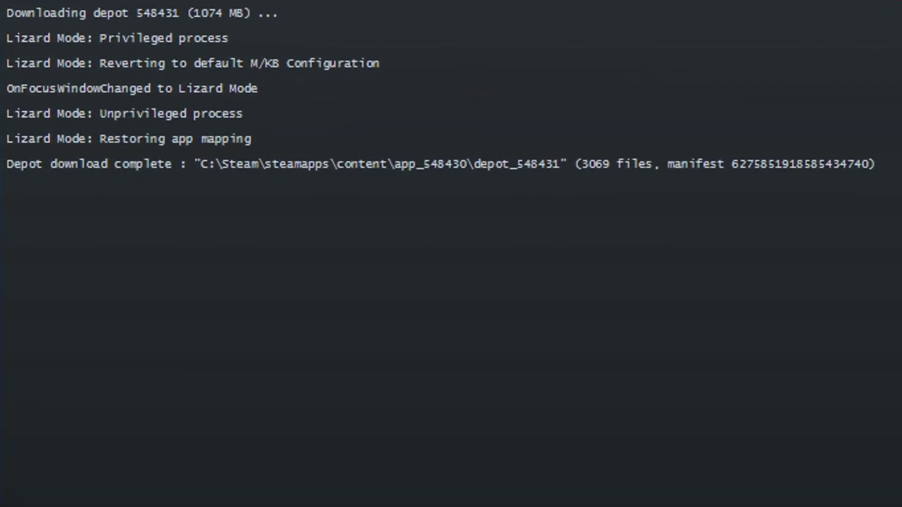
# Step: Open File Explorer and go to the downloaded depot folder C:\Steam\steamapps\content\app_548430\depot_548431
pyautogui.click(11, 497)
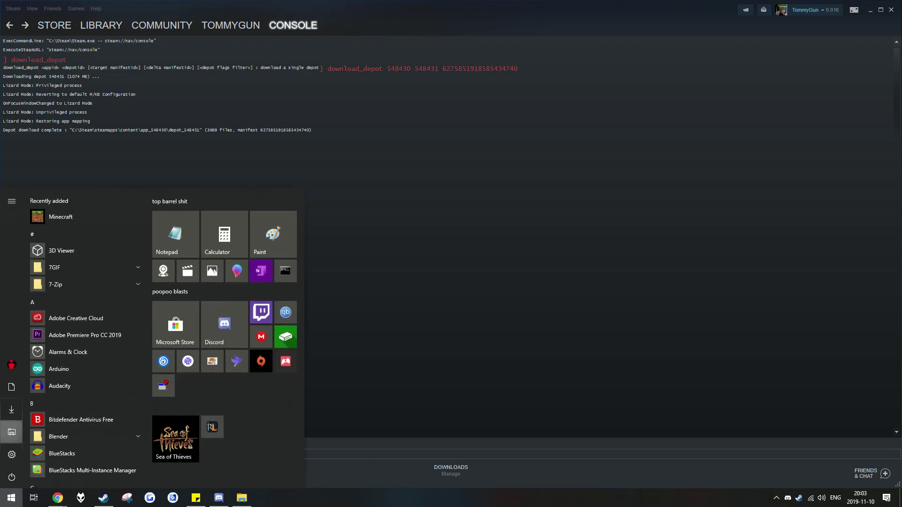
pyautogui.click(12, 432)
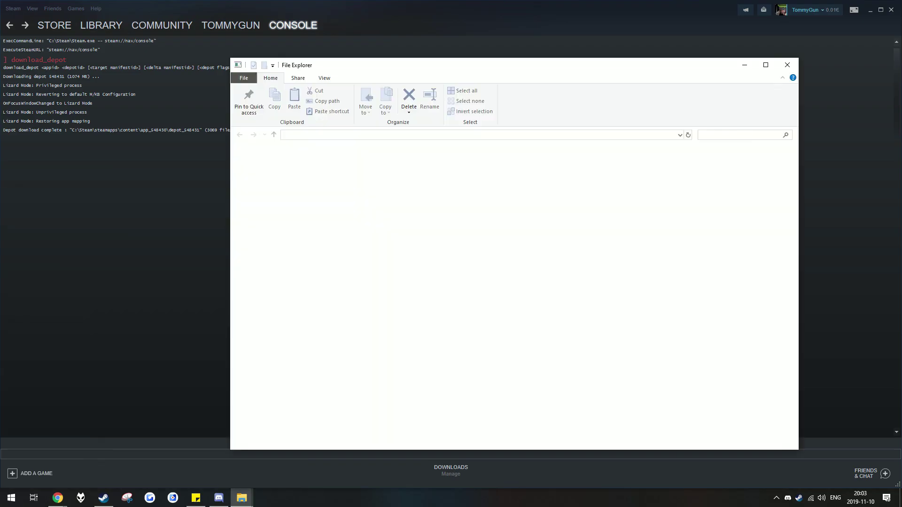
pyautogui.click(276, 347)
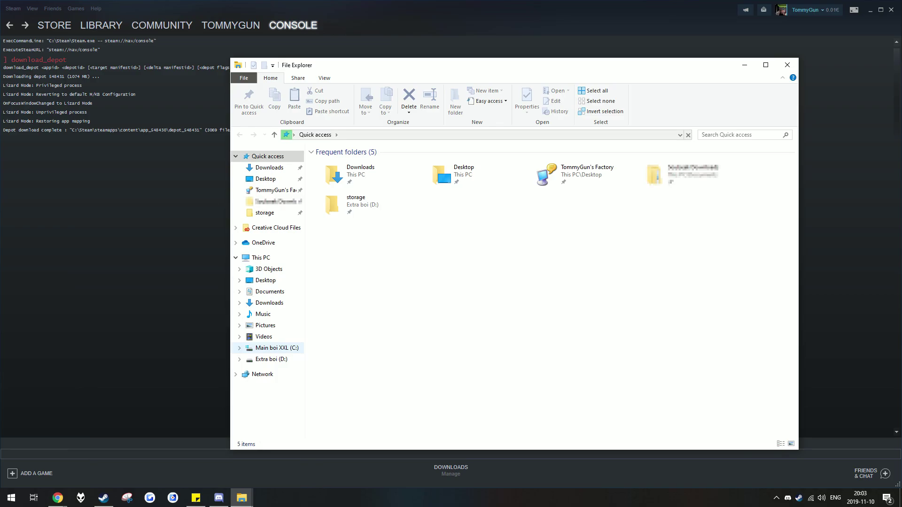
pyautogui.doubleClick(333, 241)
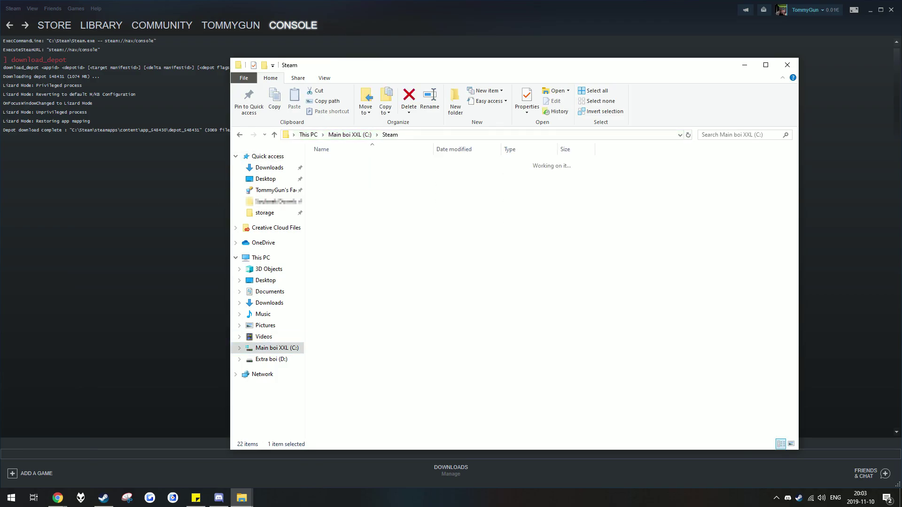
pyautogui.doubleClick(163, 405)
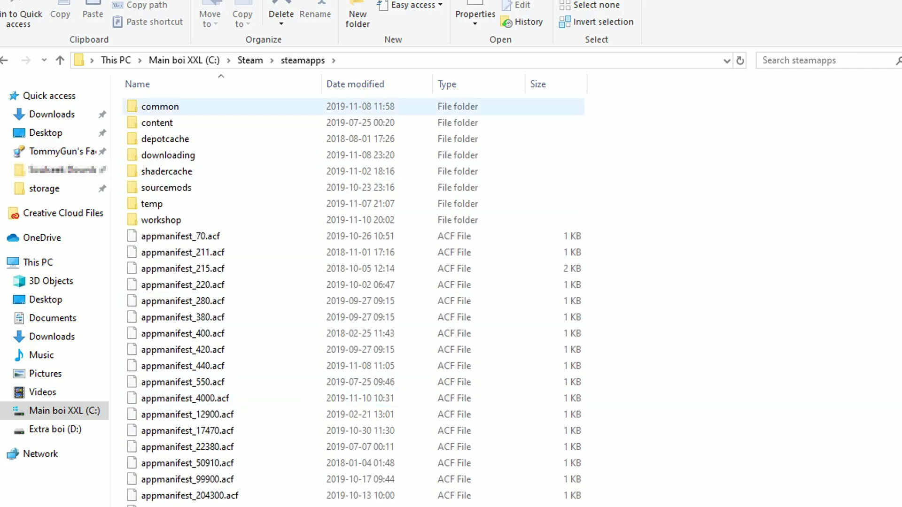
pyautogui.doubleClick(155, 123)
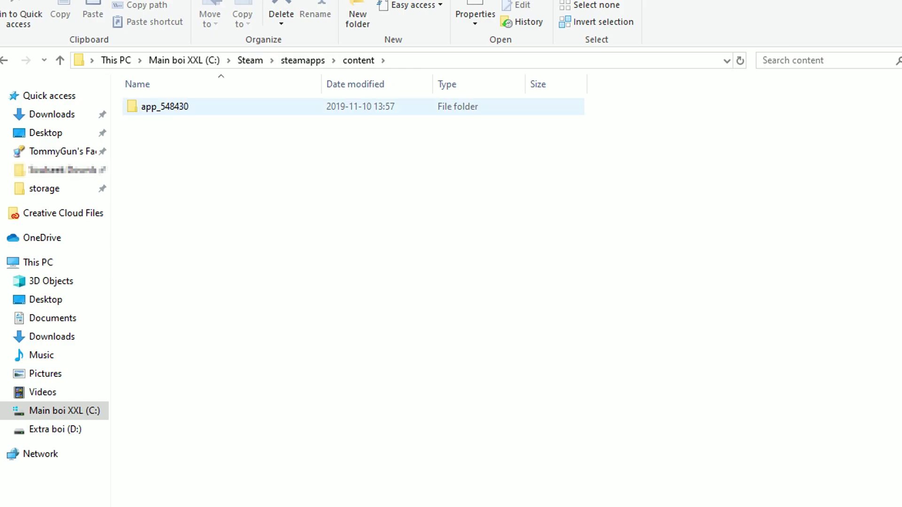
pyautogui.doubleClick(164, 106)
pyautogui.doubleClick(165, 106)
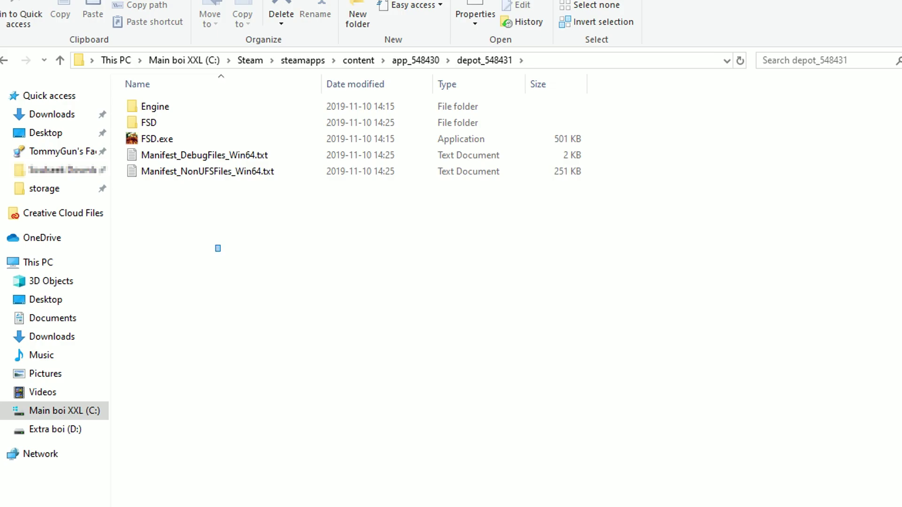
# Step: Copy all files and folders in depot_548431 and go to the steamapps\common folder
pyautogui.moveTo(215, 245); pyautogui.dragTo(321, 94)
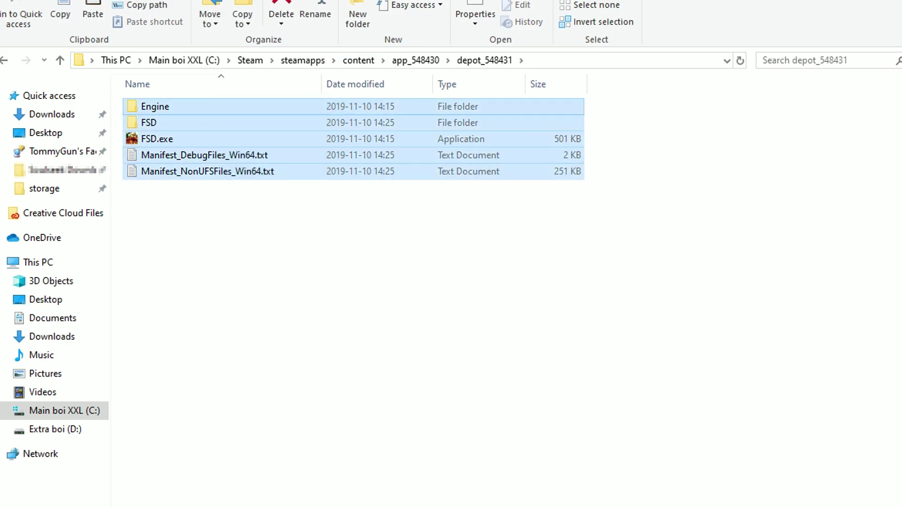
pyautogui.rightClick(290, 121)
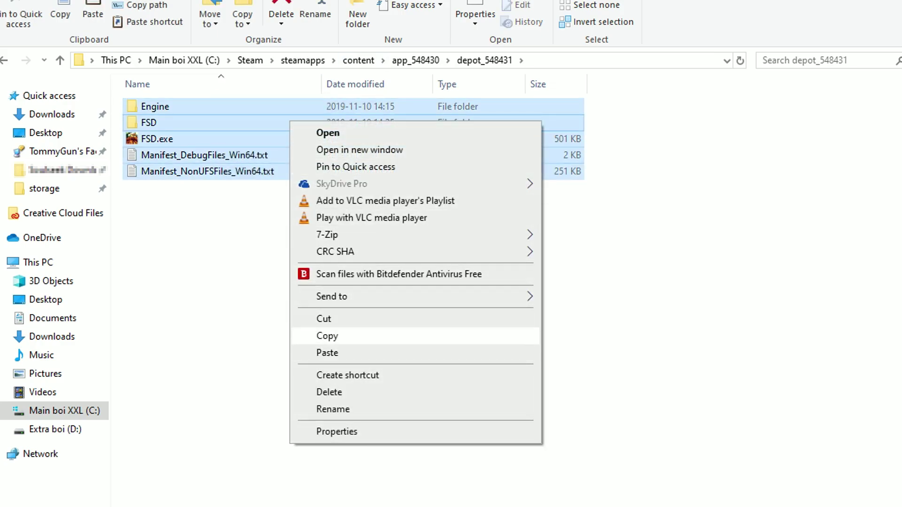
pyautogui.click(327, 336)
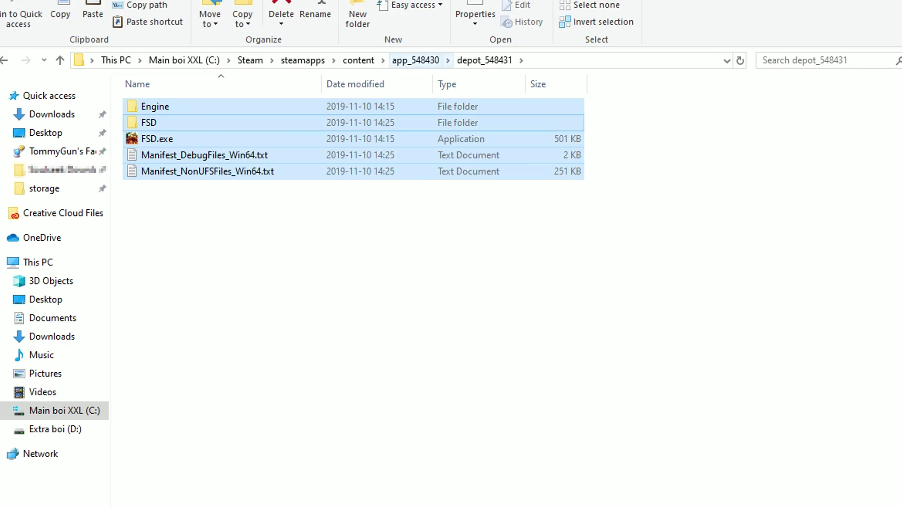
pyautogui.click(303, 60)
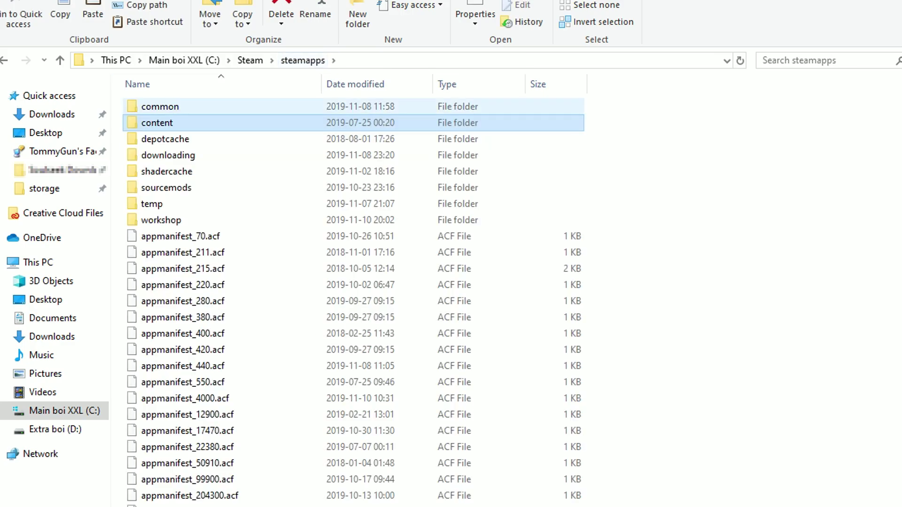
pyautogui.doubleClick(159, 106)
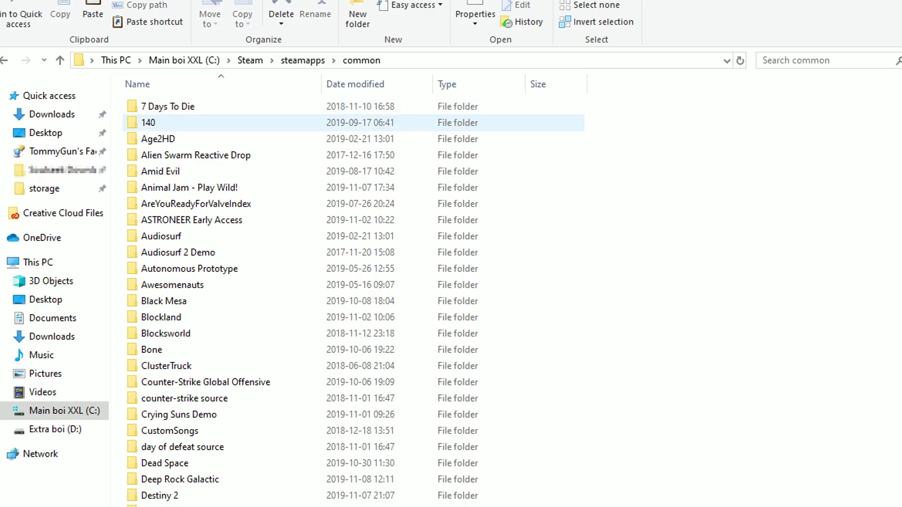
pyautogui.scroll(-1, 209, 392)
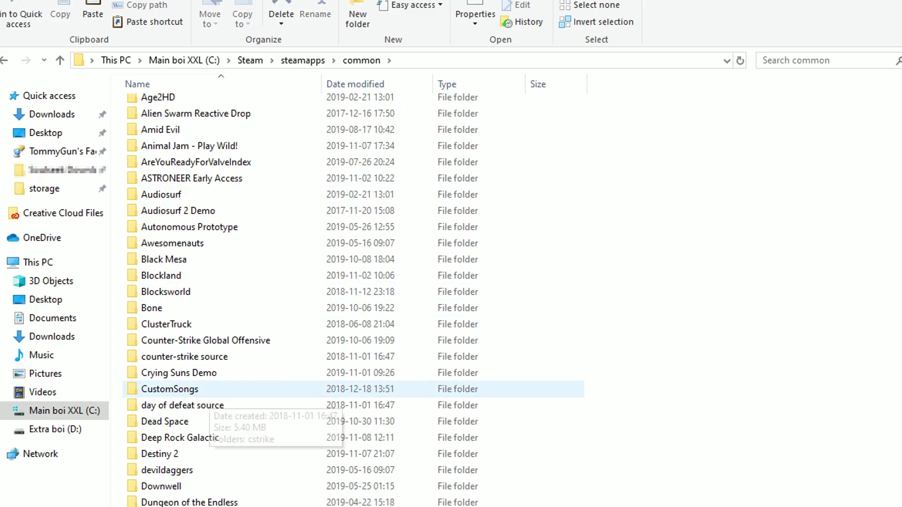
pyautogui.scroll(1, 202, 451)
# Step: Open the 7-Zip archive settings for backing up the Deep Rock Galactic folder as Deep Rock Galactic.zip
pyautogui.rightClick(196, 479)
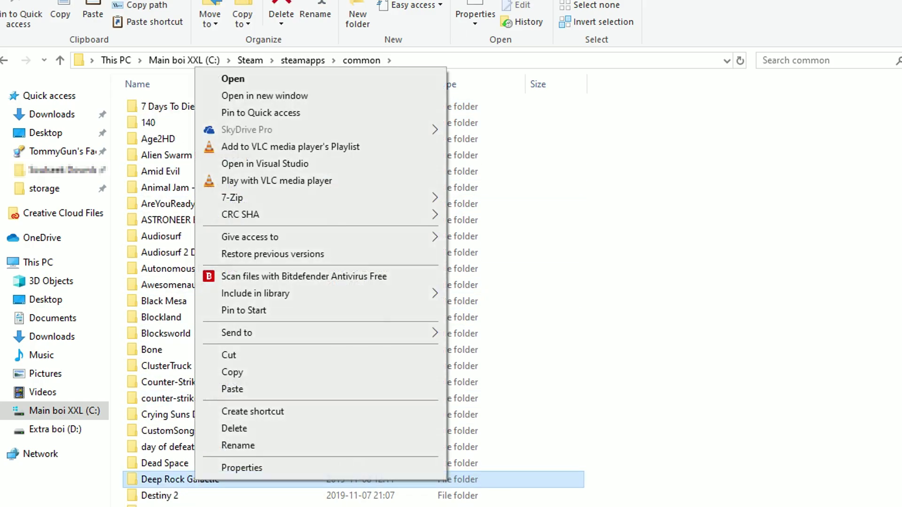
pyautogui.moveTo(232, 197)
pyautogui.click(497, 199)
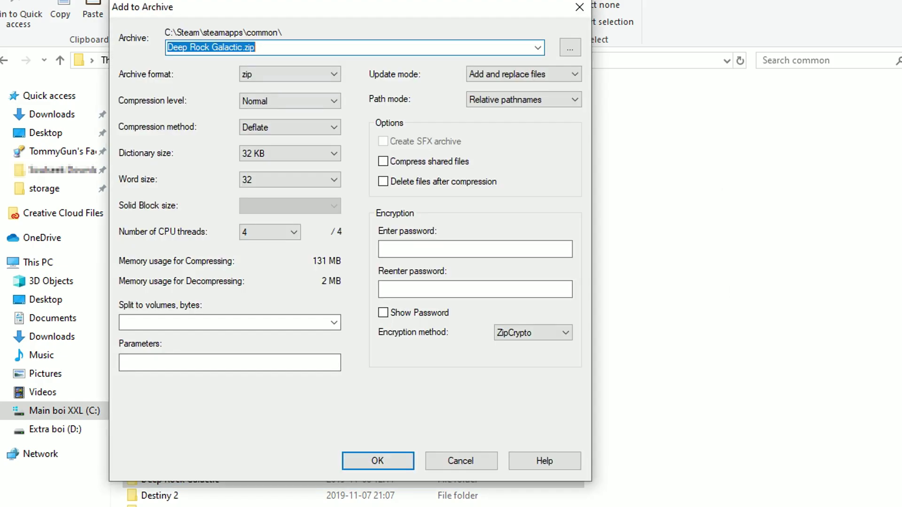
pyautogui.click(244, 47)
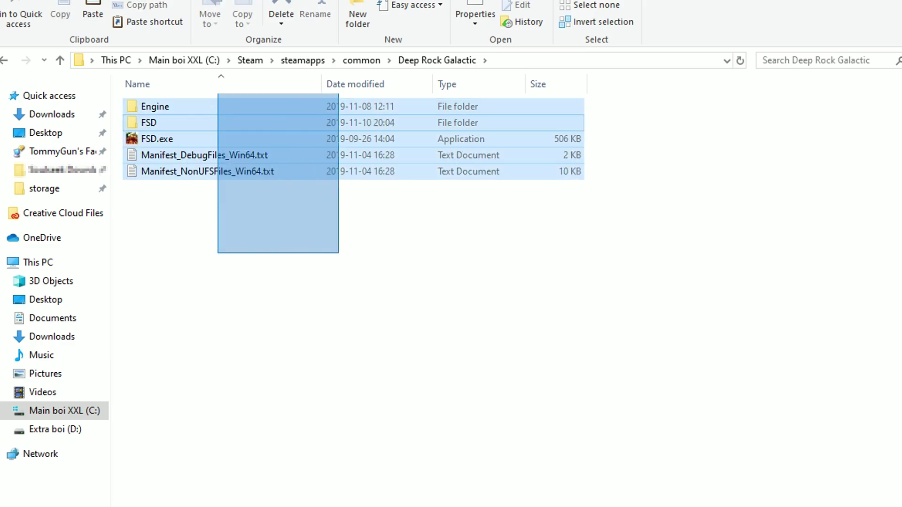
# Step: Delete everything inside the common\Deep Rock Galactic folder and paste the copied depot files in its place
pyautogui.moveTo(338, 253); pyautogui.dragTo(217, 94)
pyautogui.rightClick(271, 172)
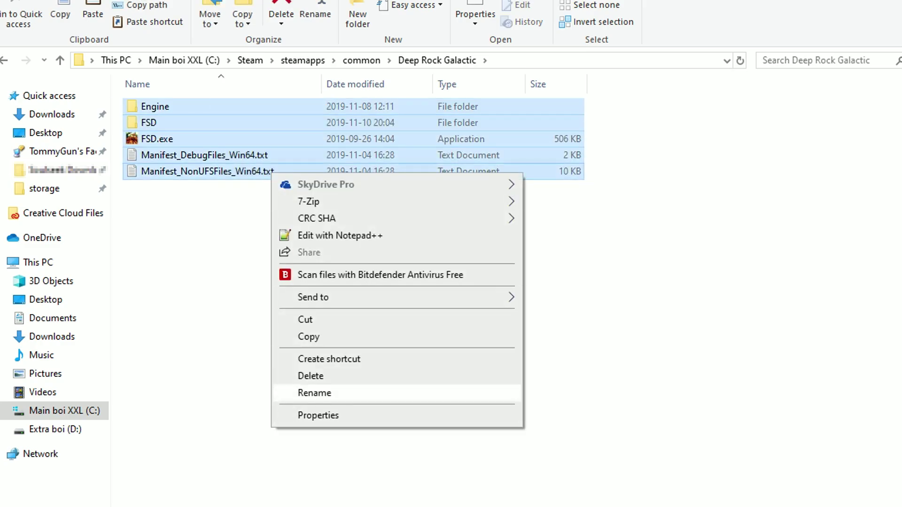
pyautogui.click(311, 376)
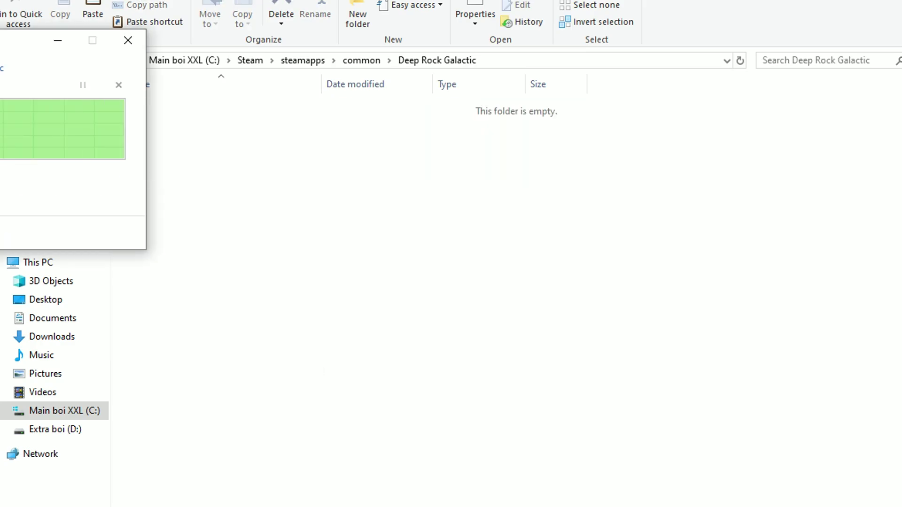
pyautogui.hotkey('ctrl', 'v')
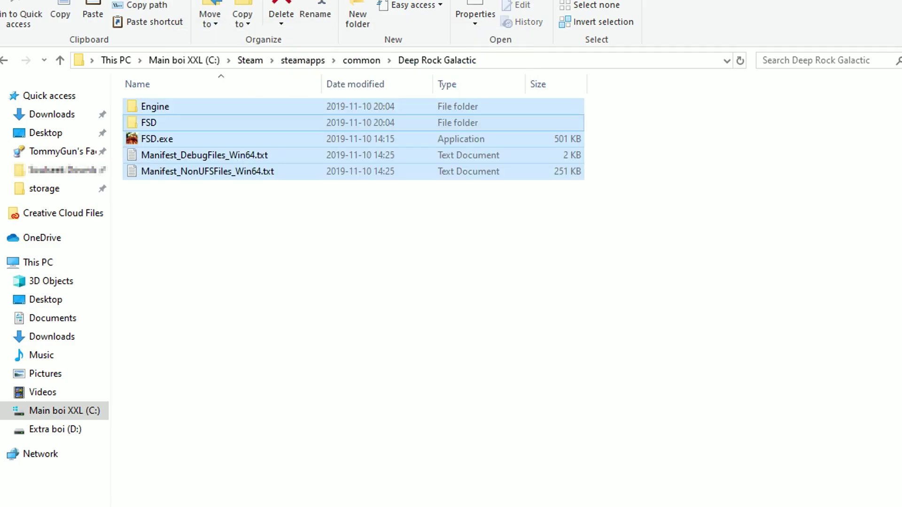
pyautogui.press('Escape')
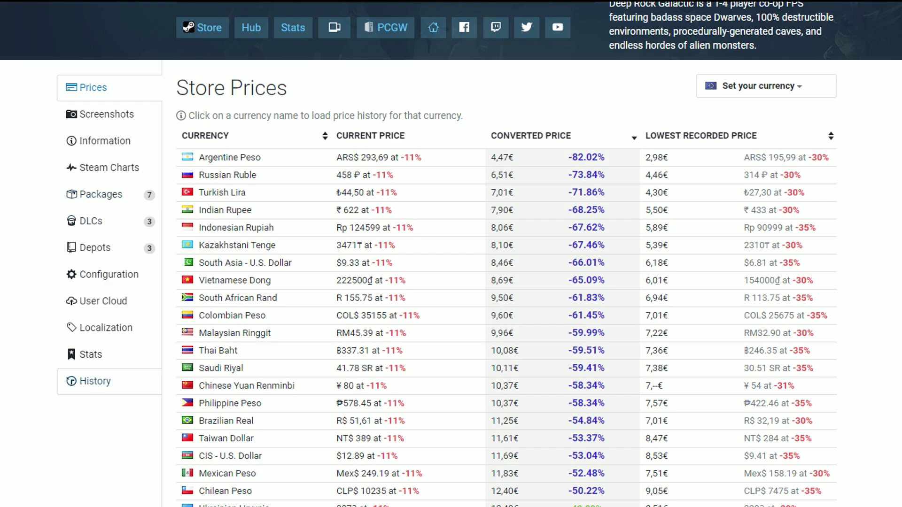
# Step: Open the History page of Deep Rock Galactic on SteamDB and search it for "experimental"
pyautogui.click(89, 381)
pyautogui.scroll(-20, 506, 254)
pyautogui.scroll(8, 505, 254)
pyautogui.hotkey('ctrl', 'f')
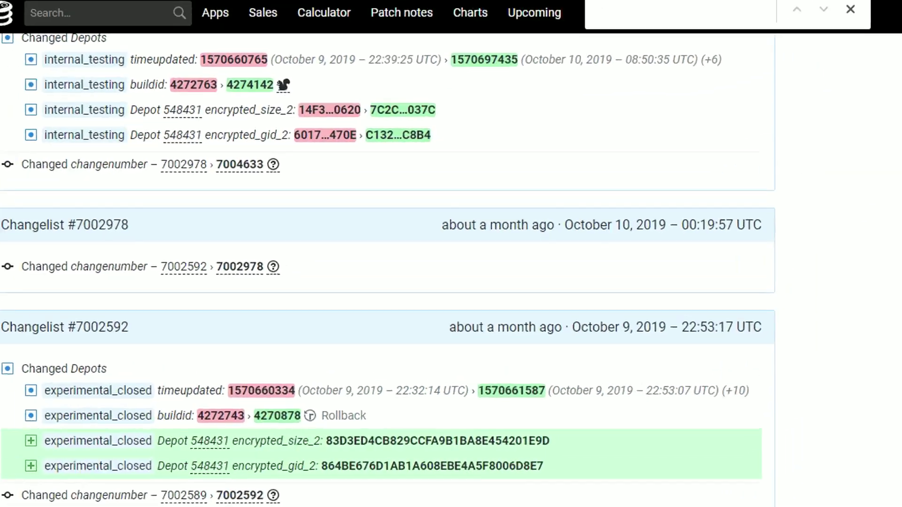
pyautogui.write('exper')
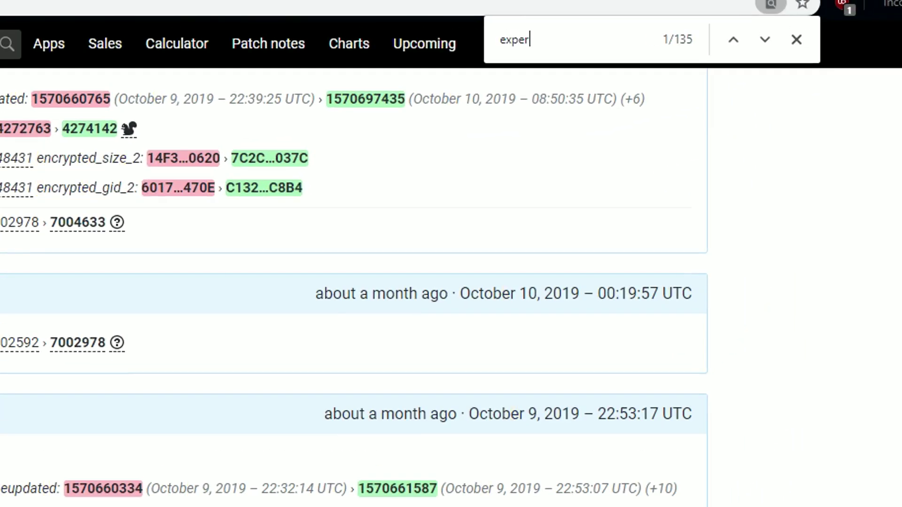
pyautogui.write('imental')
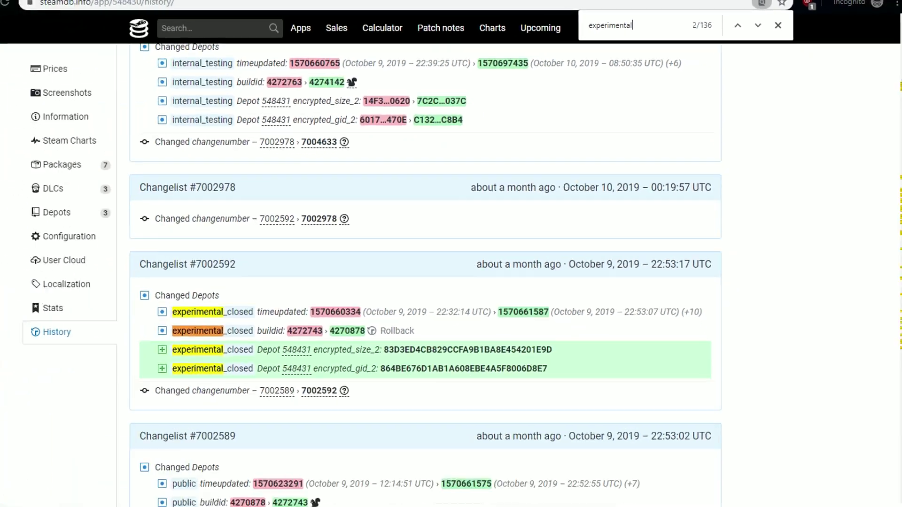
pyautogui.press('Return')
pyautogui.press('Return')
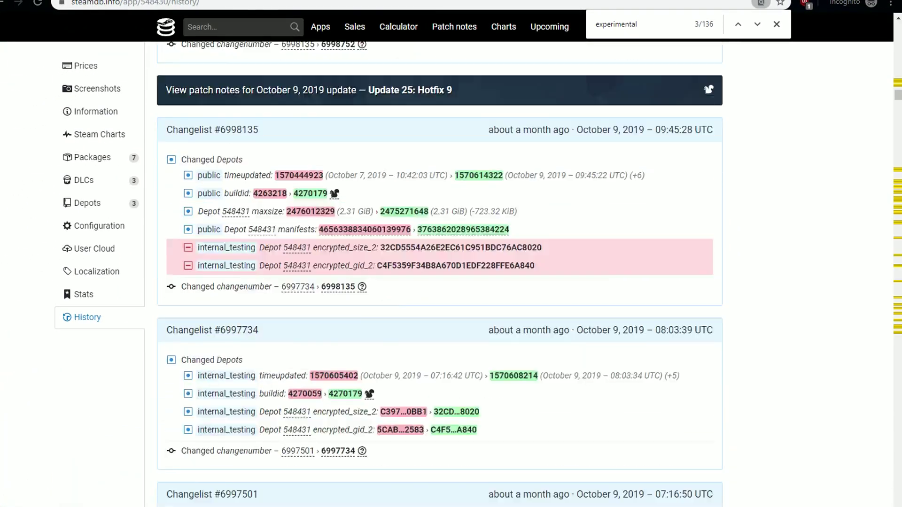
pyautogui.scroll(-15, 439, 273)
pyautogui.scroll(-15, 439, 273)
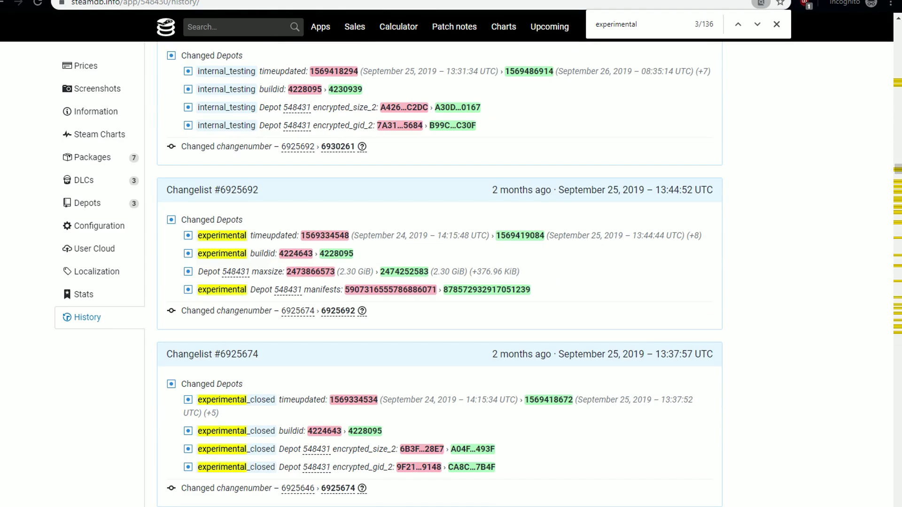
pyautogui.moveTo(443, 290); pyautogui.dragTo(530, 289)
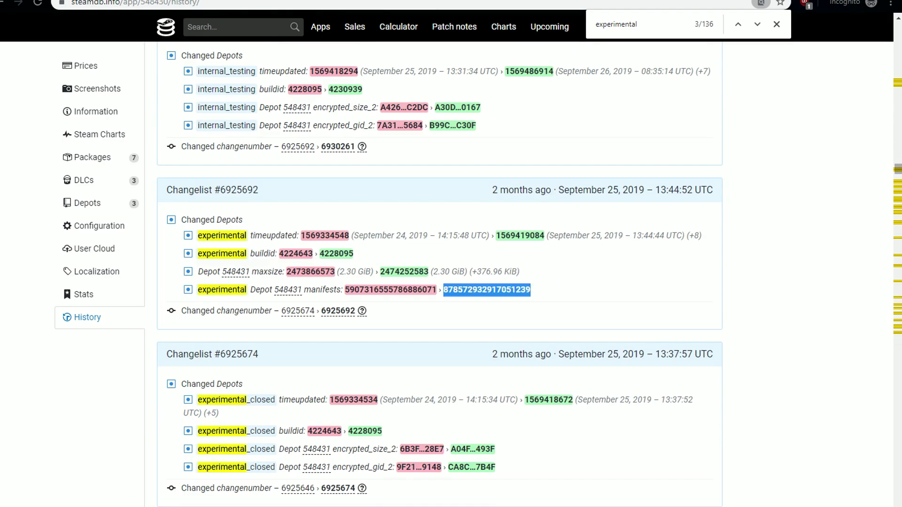
pyautogui.scroll(-20, 440, 273)
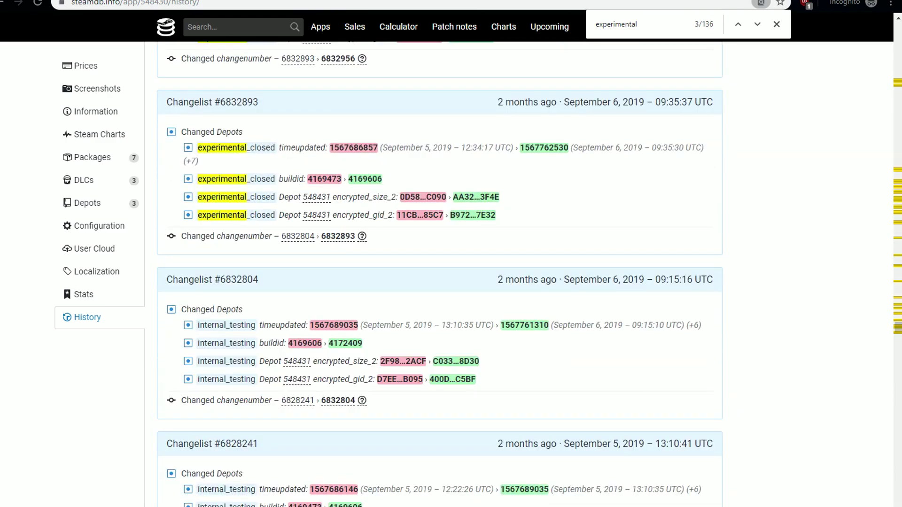
pyautogui.click(776, 24)
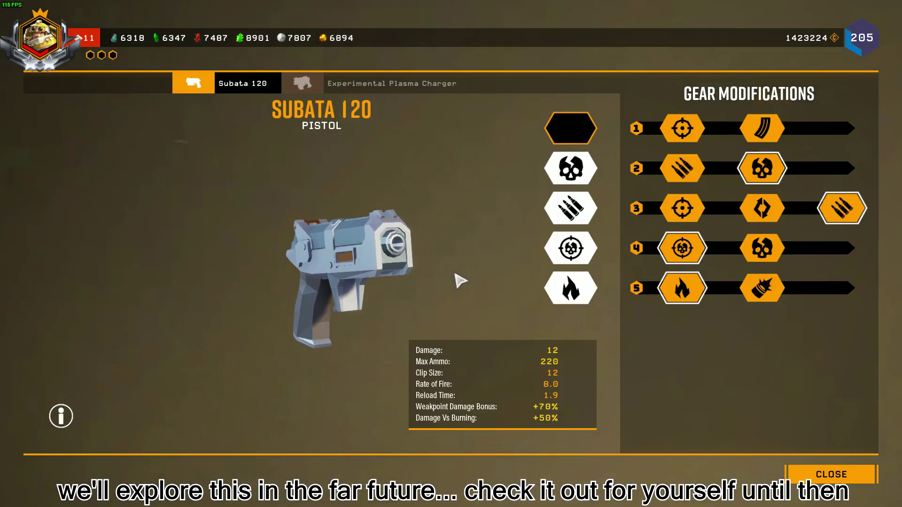
# Step: In Deep Rock Galactic, open the Driller's Subata 120 gear page, switch to the Experimental Plasma Charger and inspect its model
pyautogui.moveTo(458, 280); pyautogui.dragTo(298, 255)
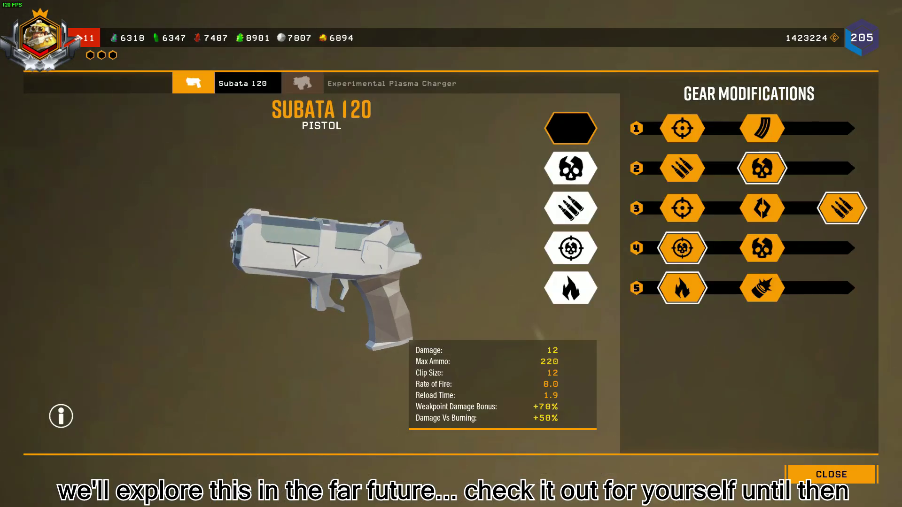
pyautogui.click(310, 84)
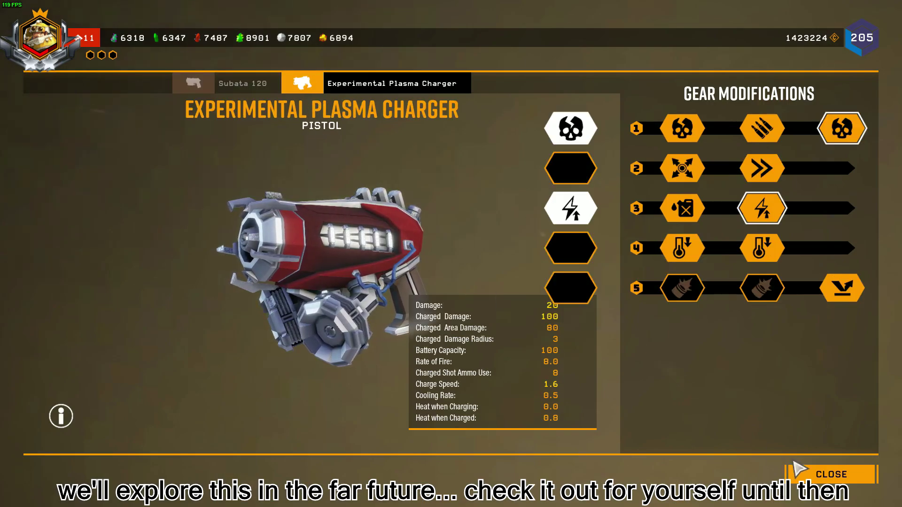
pyautogui.moveTo(418, 330); pyautogui.dragTo(182, 247)
pyautogui.moveTo(181, 248); pyautogui.dragTo(763, 439)
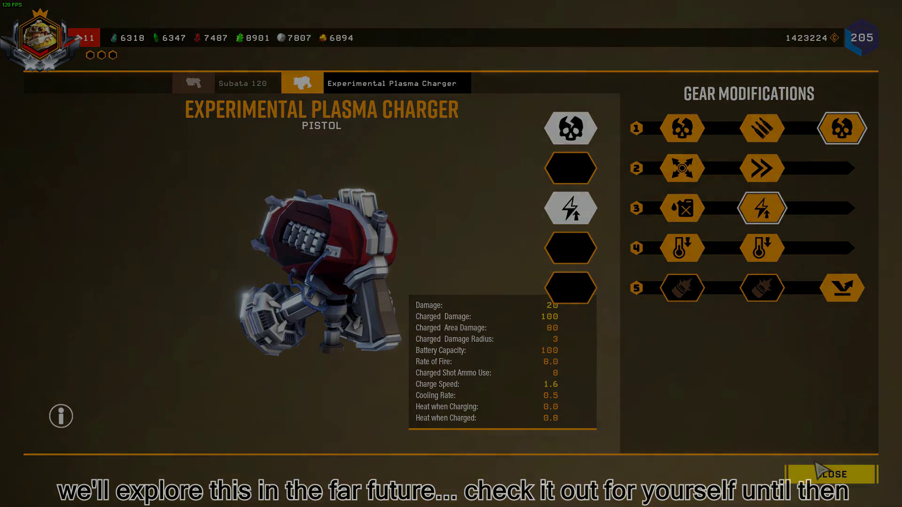